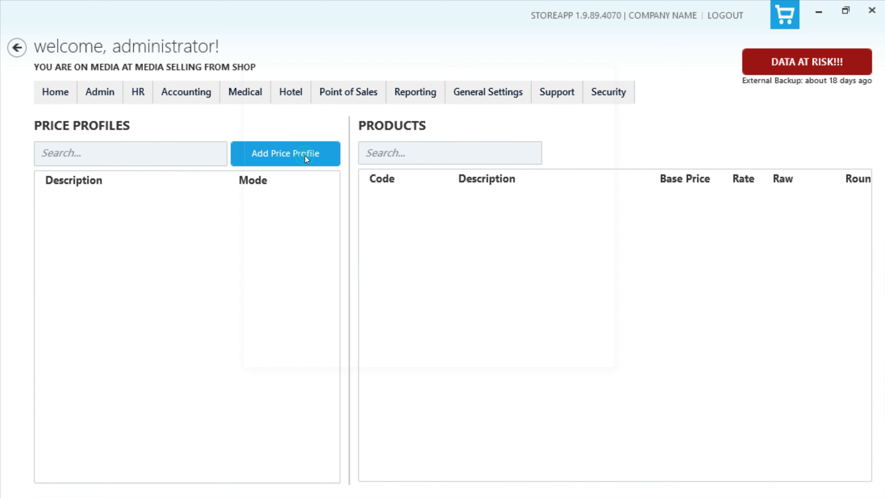
Step: Enter BULK PRICING as the new price profile's description
{"action": "left_click", "coordinate": [354, 178]}
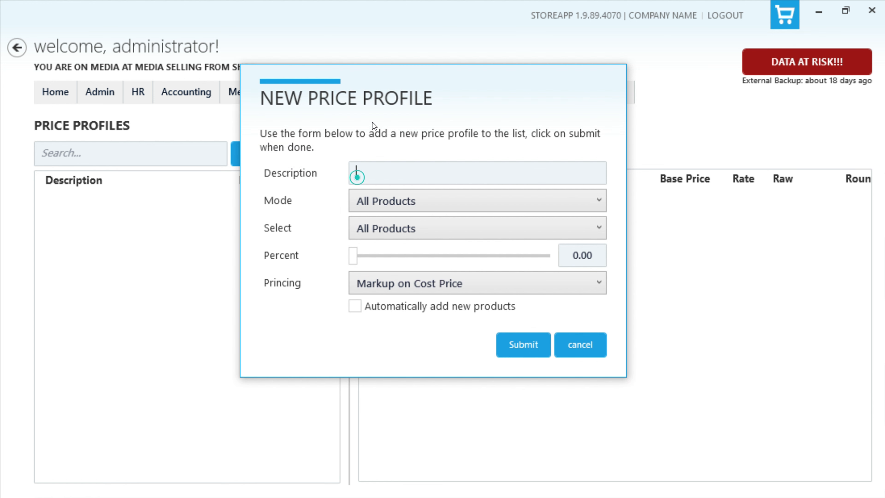
{"action": "type", "text": "BULK PRICING"}
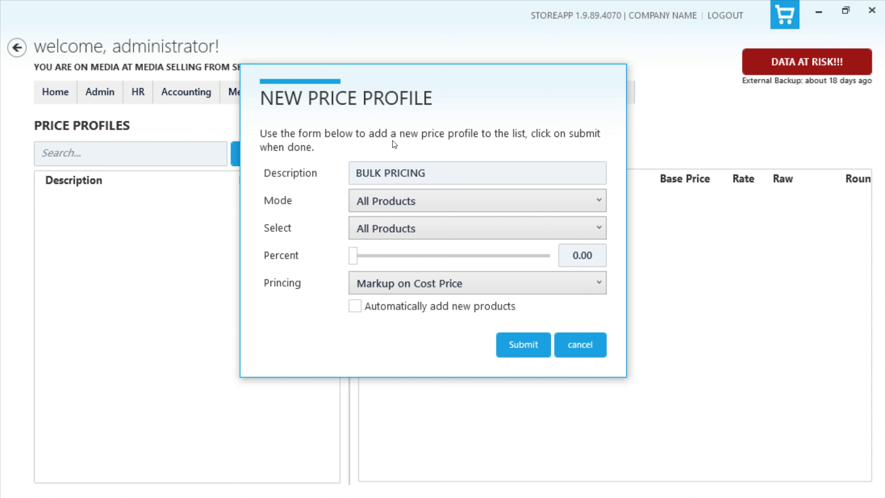
{"action": "left_click", "coordinate": [432, 197]}
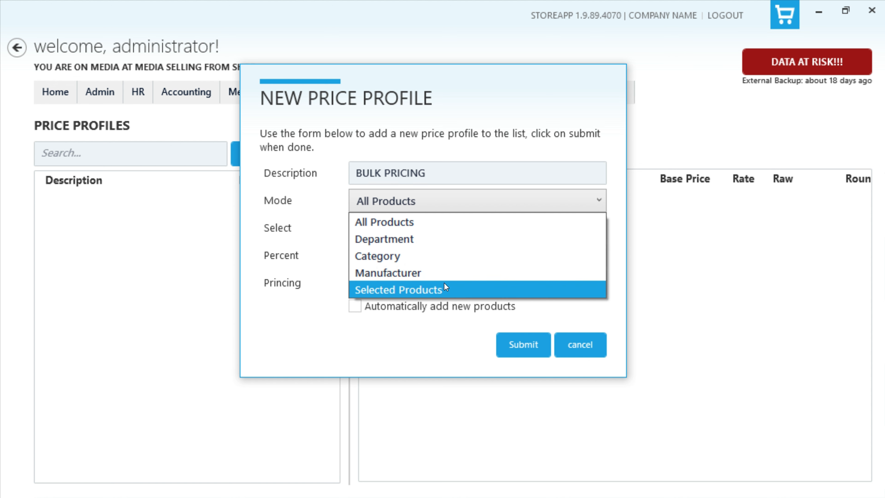
{"action": "left_click", "coordinate": [432, 241]}
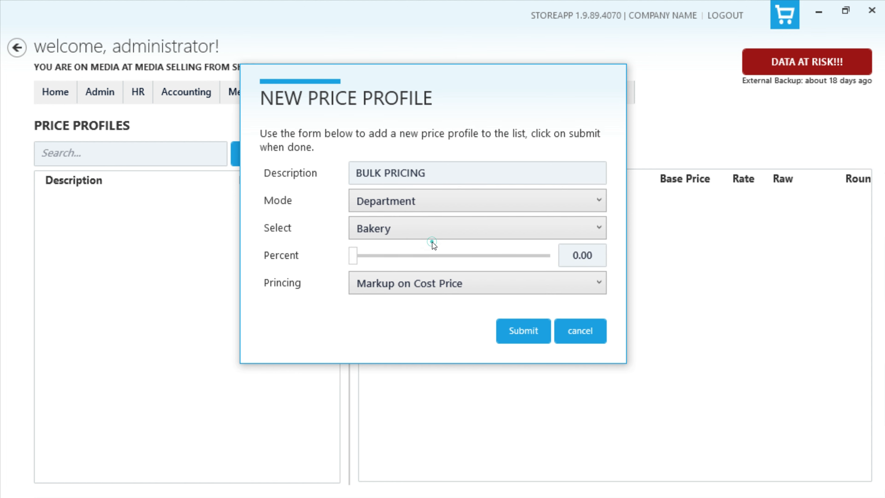
{"action": "left_click", "coordinate": [459, 226]}
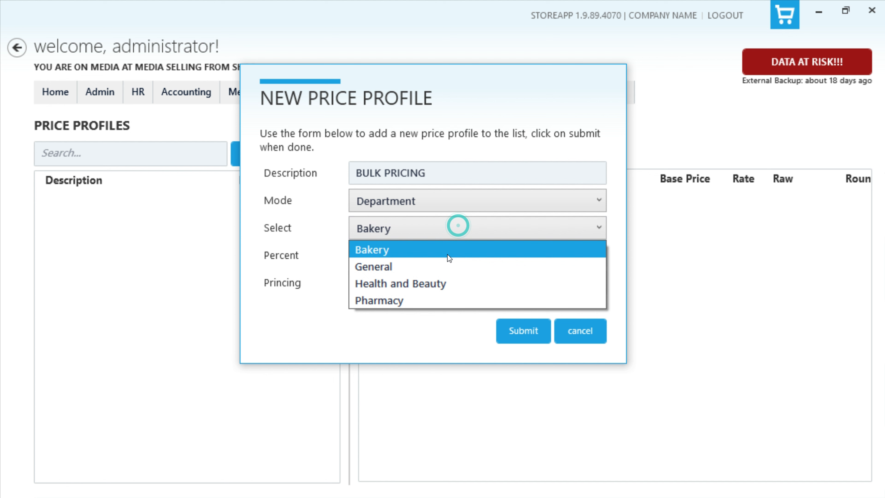
{"action": "left_click", "coordinate": [437, 282]}
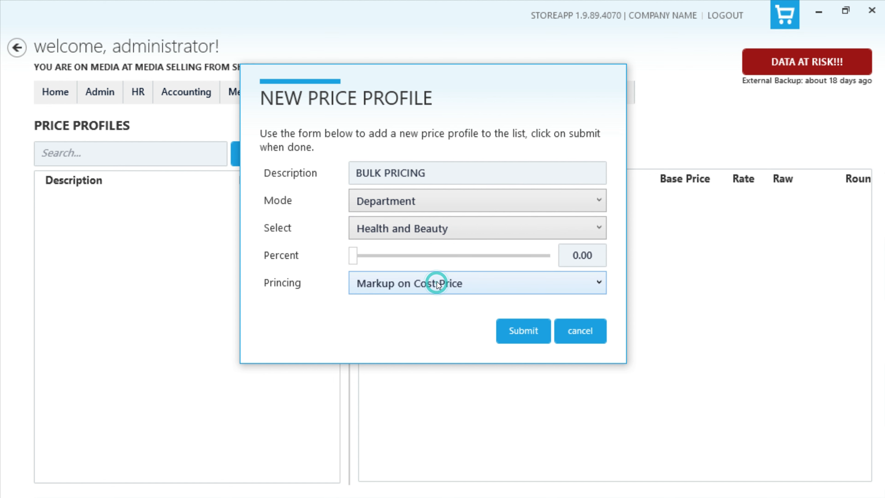
{"action": "left_click", "coordinate": [441, 203]}
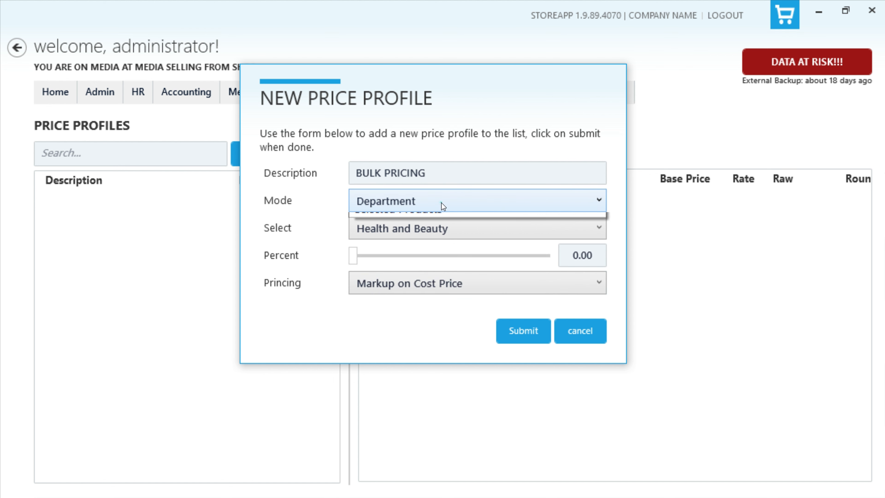
{"action": "left_click", "coordinate": [428, 254]}
{"action": "left_click", "coordinate": [434, 230]}
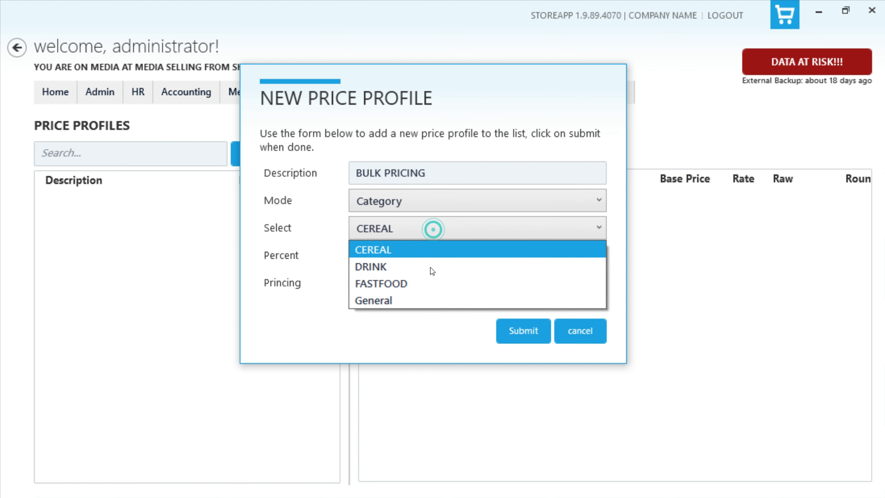
{"action": "left_click", "coordinate": [417, 231]}
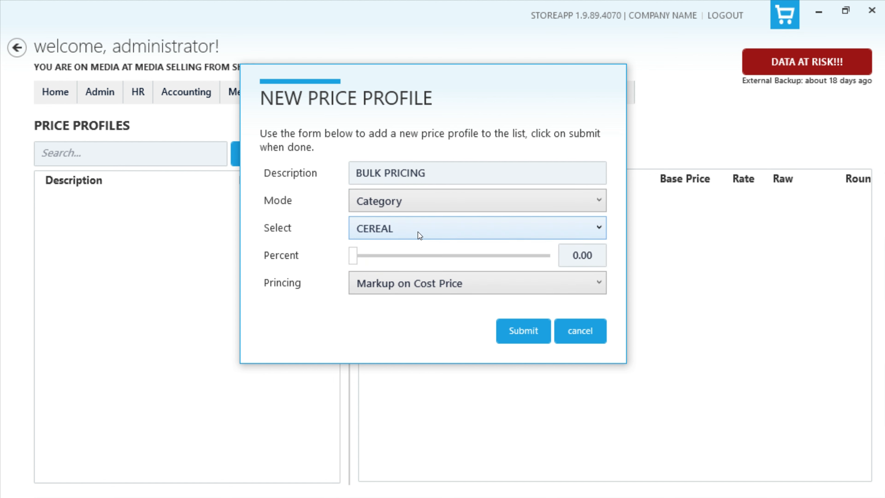
{"action": "left_click", "coordinate": [431, 201]}
{"action": "left_click", "coordinate": [422, 272]}
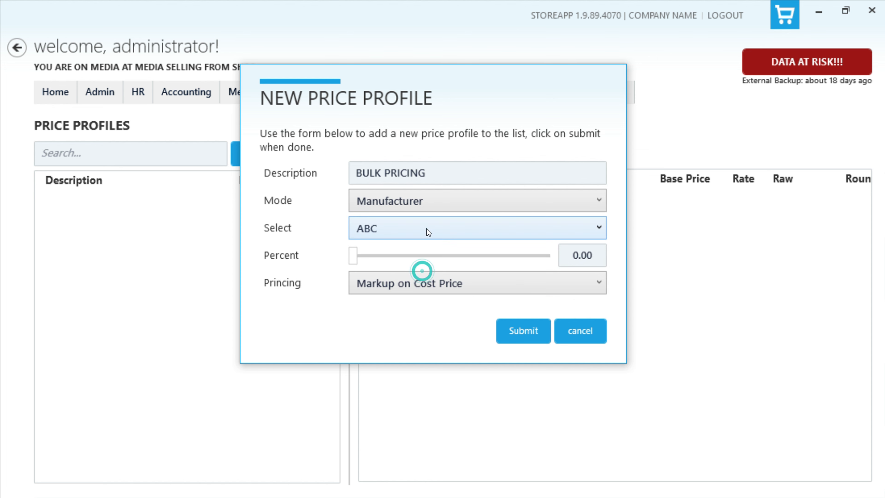
{"action": "left_click", "coordinate": [425, 227]}
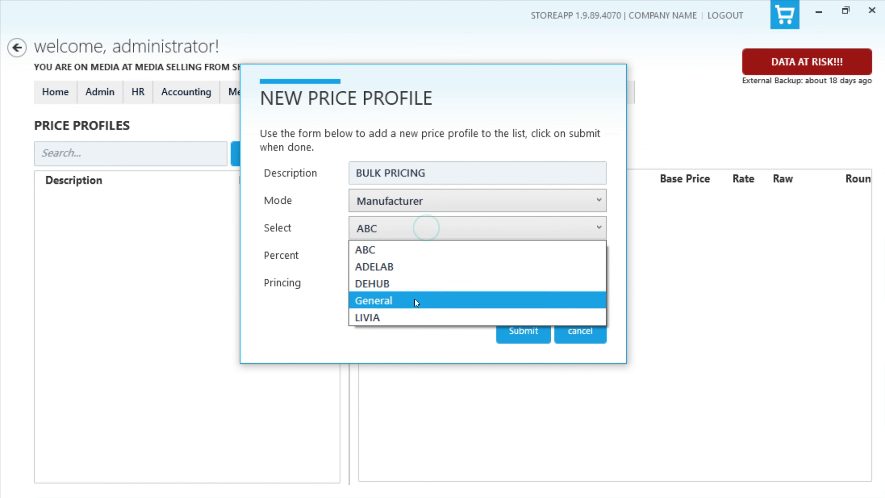
{"action": "left_click", "coordinate": [417, 228]}
{"action": "left_click", "coordinate": [424, 199]}
{"action": "left_click", "coordinate": [411, 221]}
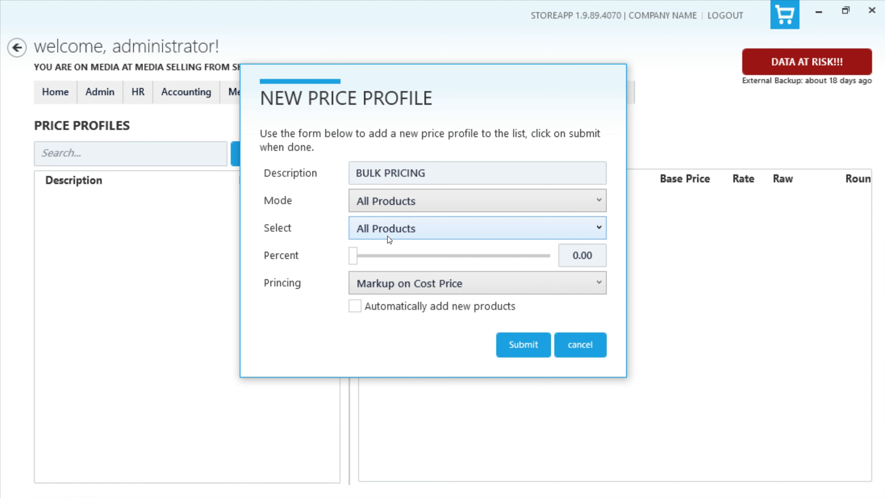
Step: Set the pricing method to Discount on Selling Price at 10.00 percent
{"action": "left_click", "coordinate": [508, 285]}
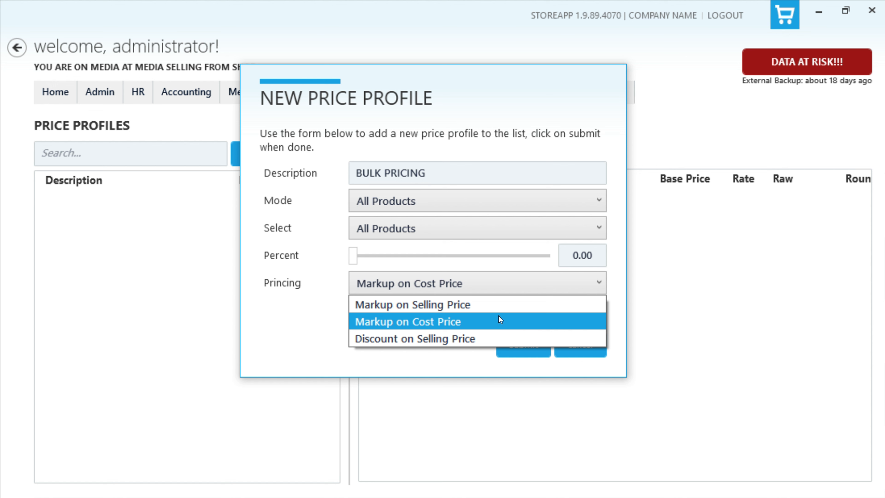
{"action": "left_click", "coordinate": [480, 338]}
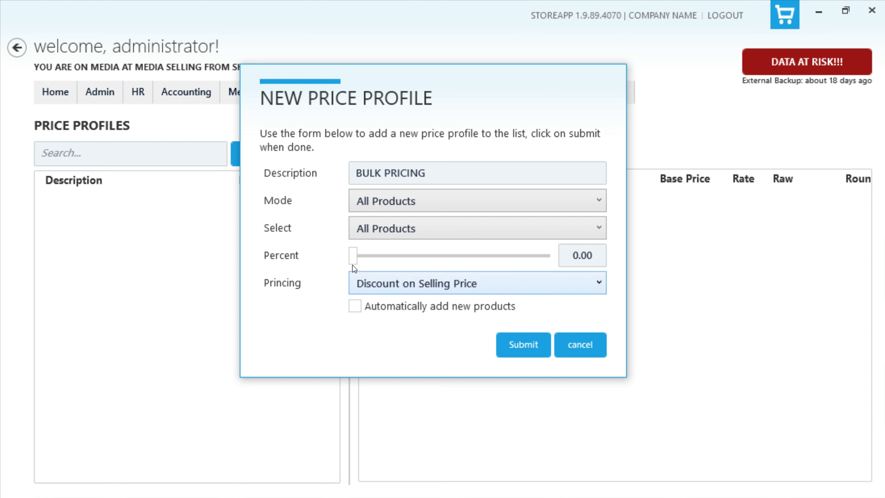
{"action": "left_click_drag", "start_coordinate": [351, 255], "coordinate": [372, 256]}
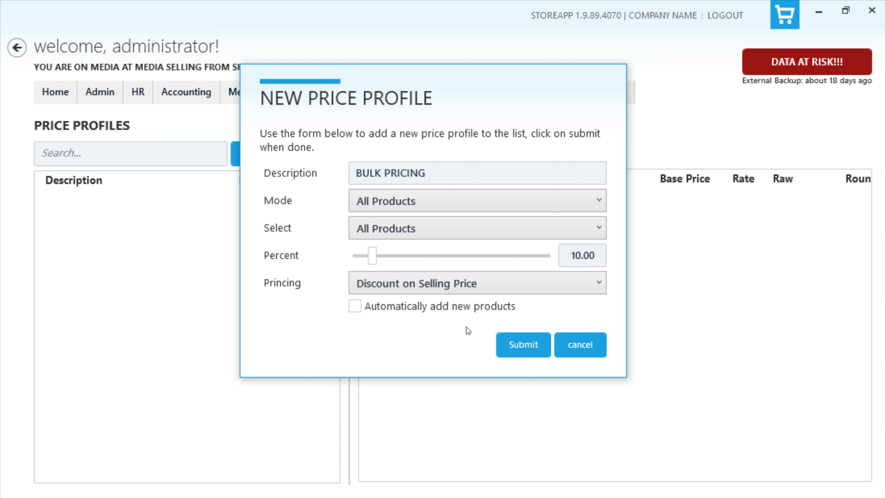
Step: Submit BULK PRICING and review the rounded discounted prices in the product grid
{"action": "left_click", "coordinate": [519, 346]}
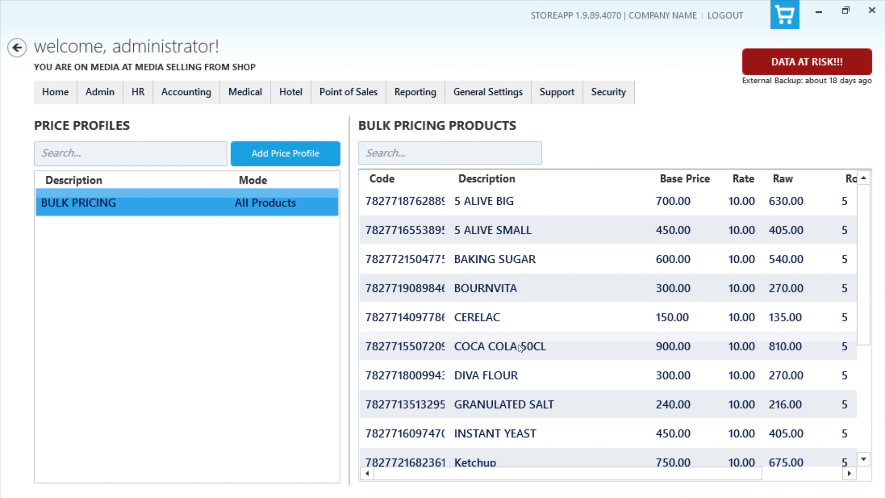
{"action": "left_click_drag", "start_coordinate": [522, 477], "coordinate": [616, 468]}
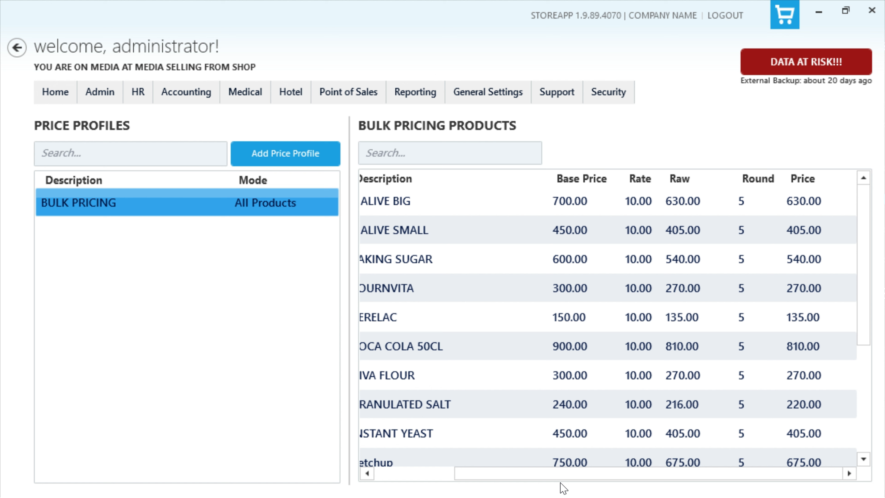
{"action": "left_click", "coordinate": [498, 101]}
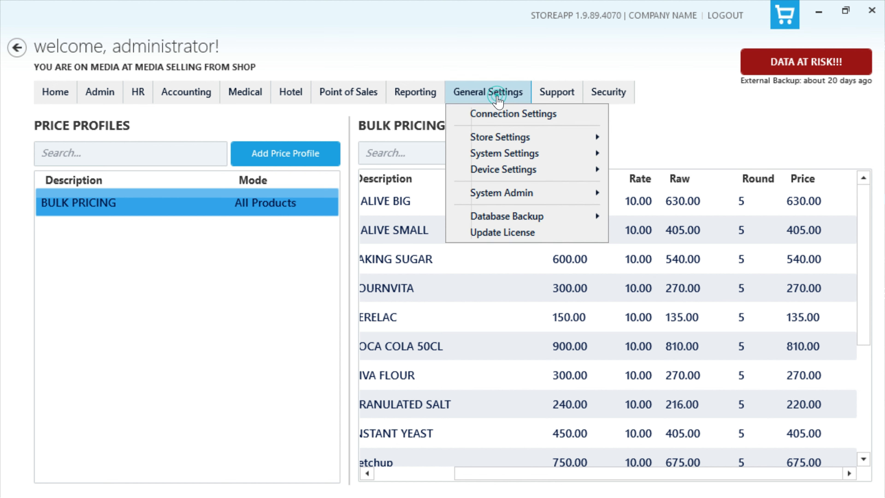
Step: Look at the store's sales settings and close them without changes
{"action": "left_click", "coordinate": [501, 142]}
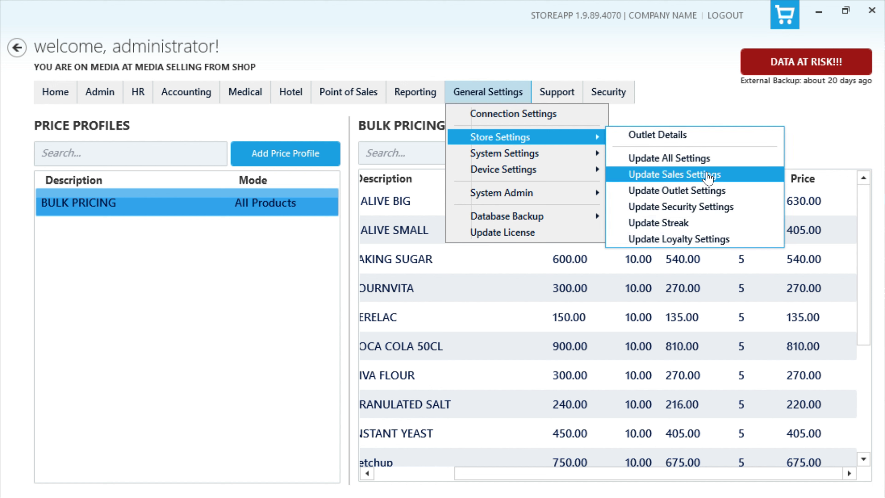
{"action": "left_click", "coordinate": [708, 176]}
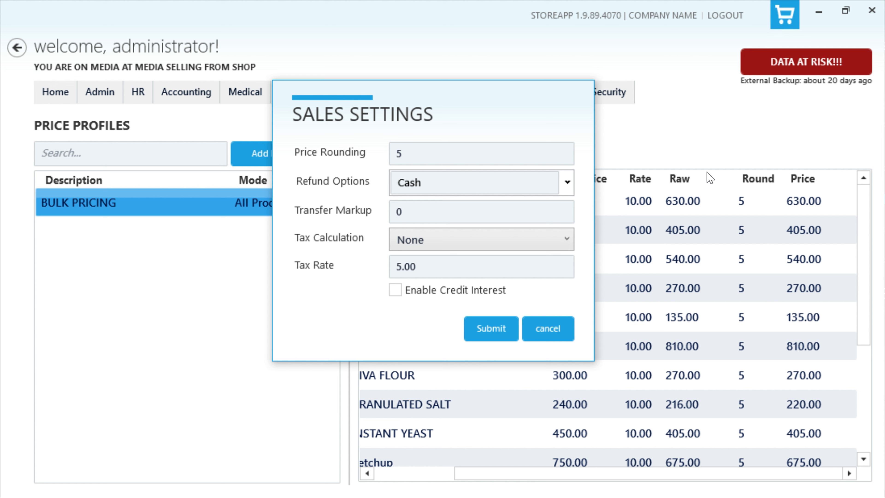
{"action": "left_click", "coordinate": [493, 336]}
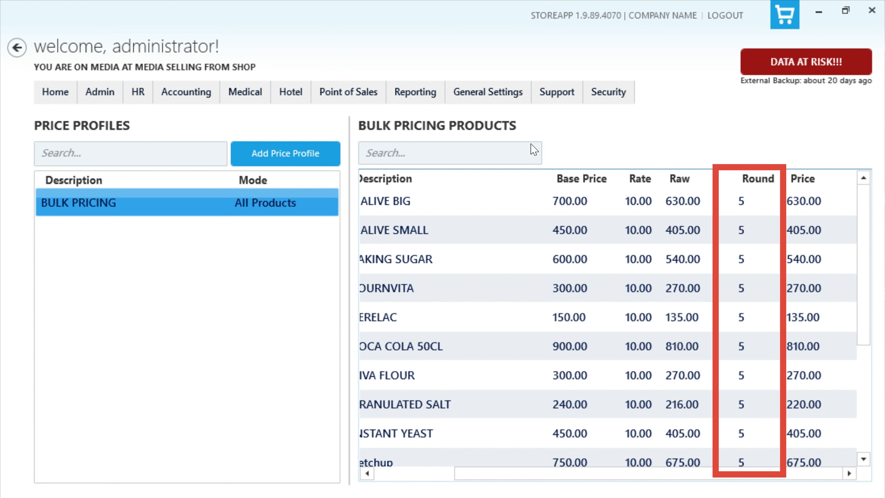
Step: Change the sales Price Rounding to 50 and submit
{"action": "left_click", "coordinate": [508, 93]}
{"action": "mouse_move", "coordinate": [507, 139]}
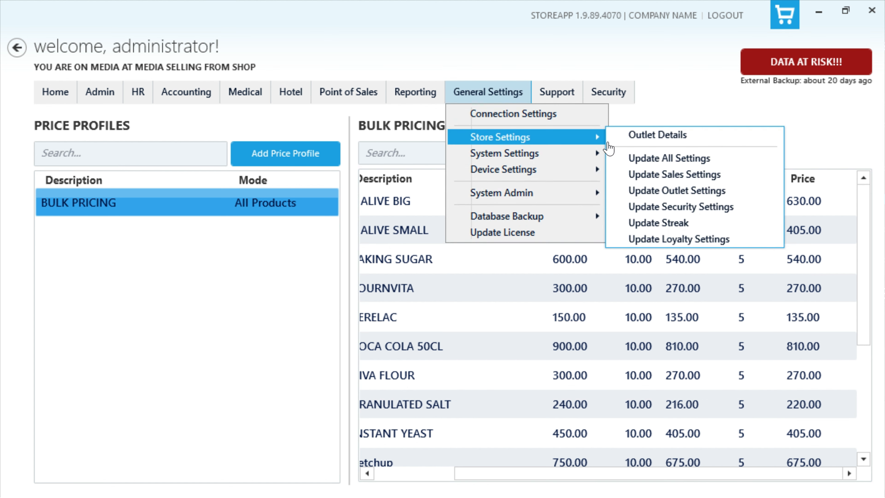
{"action": "left_click", "coordinate": [677, 174]}
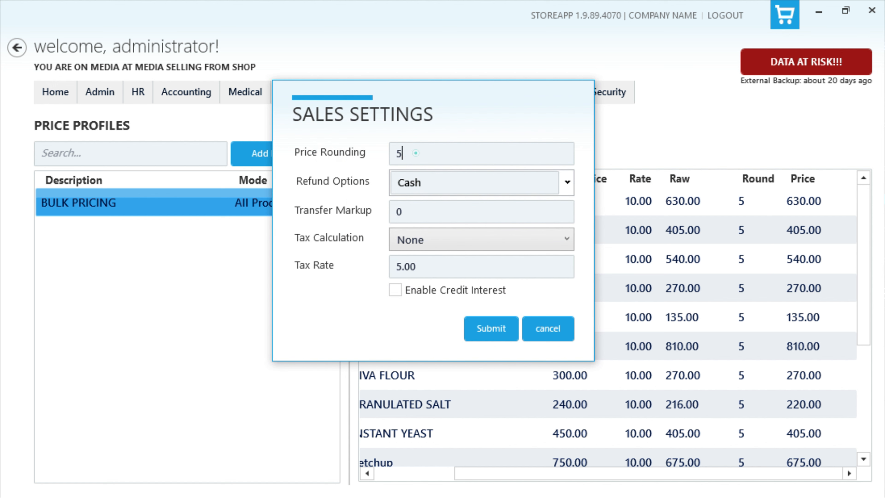
{"action": "type", "text": "0"}
{"action": "left_click", "coordinate": [488, 328]}
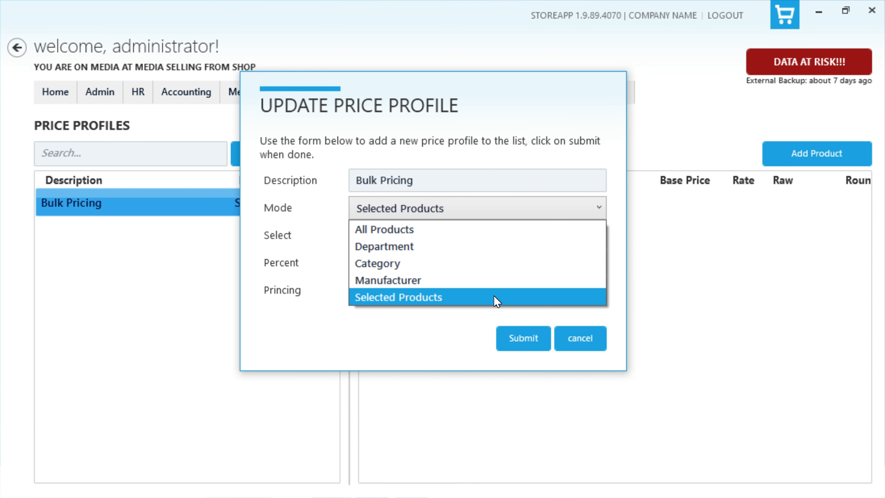
Step: Save Bulk Pricing in Selected Products mode and bring up the Add Items list
{"action": "left_click", "coordinate": [496, 300]}
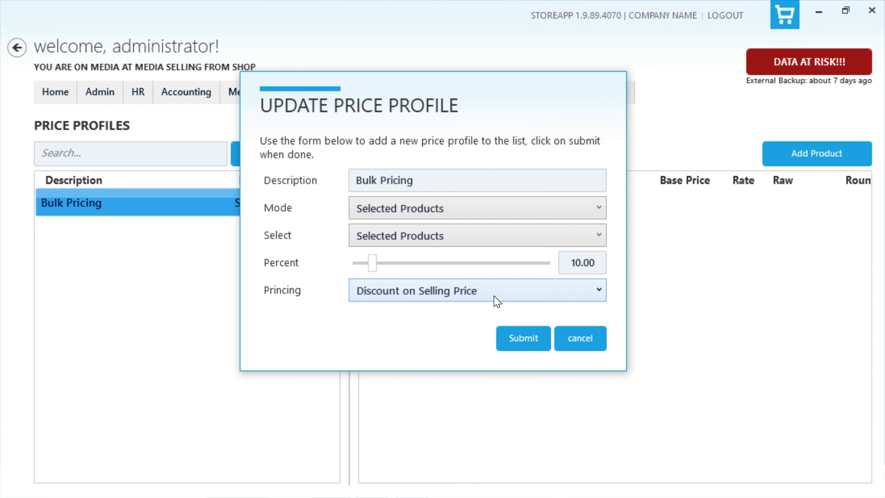
{"action": "left_click", "coordinate": [510, 339]}
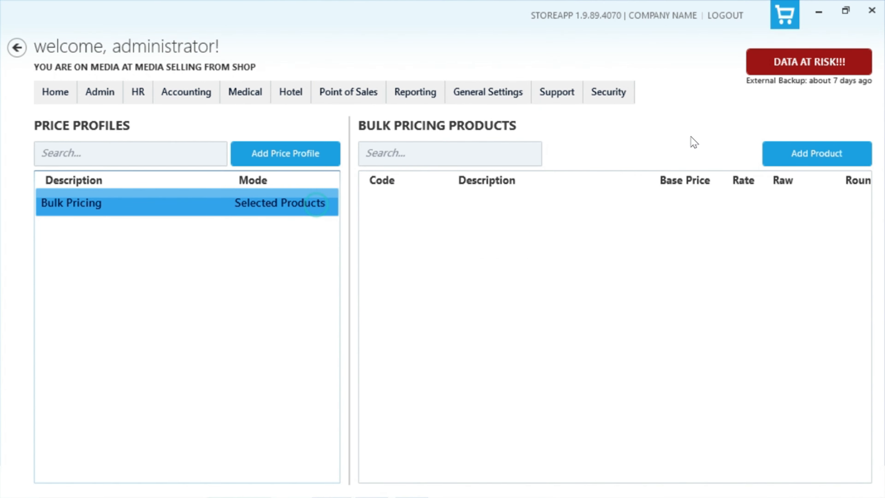
{"action": "left_click", "coordinate": [816, 154]}
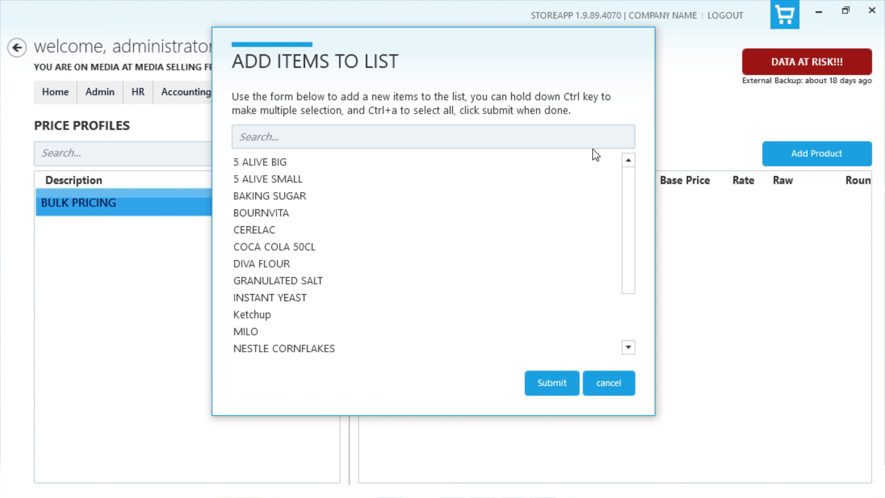
Step: Search for MILO, clear the search, and select 5 ALIVE BIG
{"action": "left_click", "coordinate": [503, 136]}
{"action": "type", "text": "MI"}
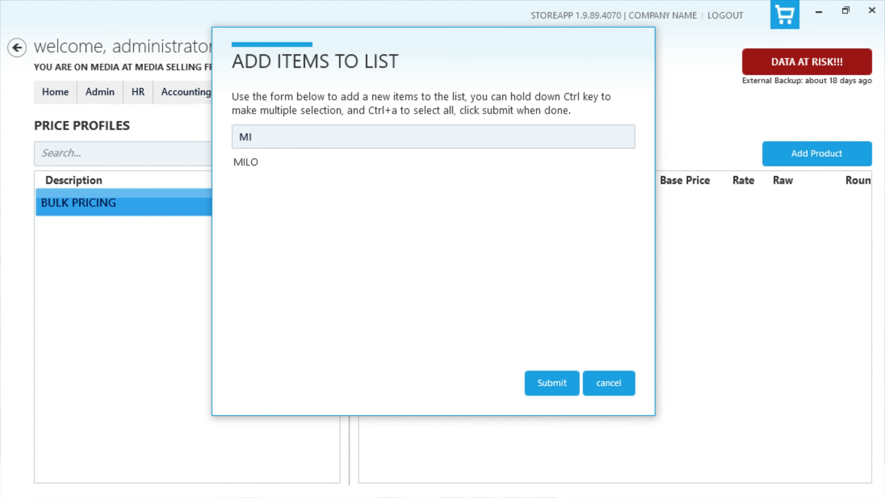
{"action": "type", "text": "LO"}
{"action": "key", "text": "BackSpace"}
{"action": "key", "text": "BackSpace"}
{"action": "key", "text": "BackSpace"}
{"action": "key", "text": "BackSpace"}
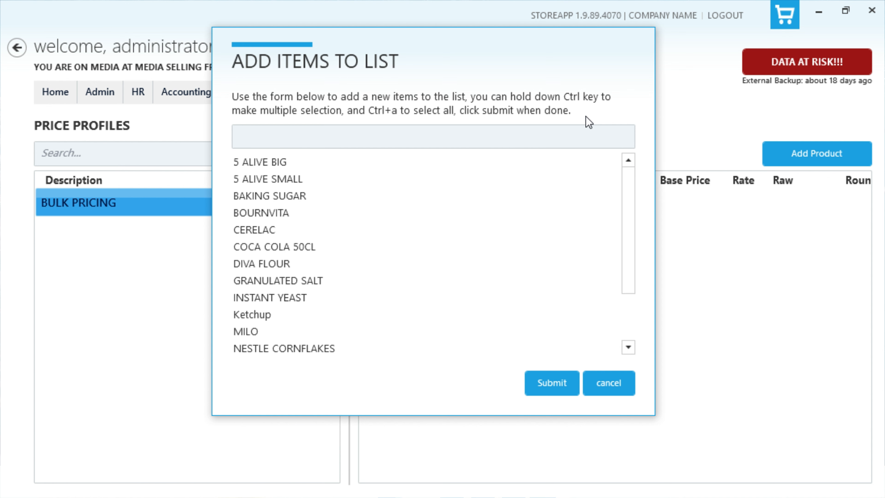
{"action": "left_click", "coordinate": [514, 161]}
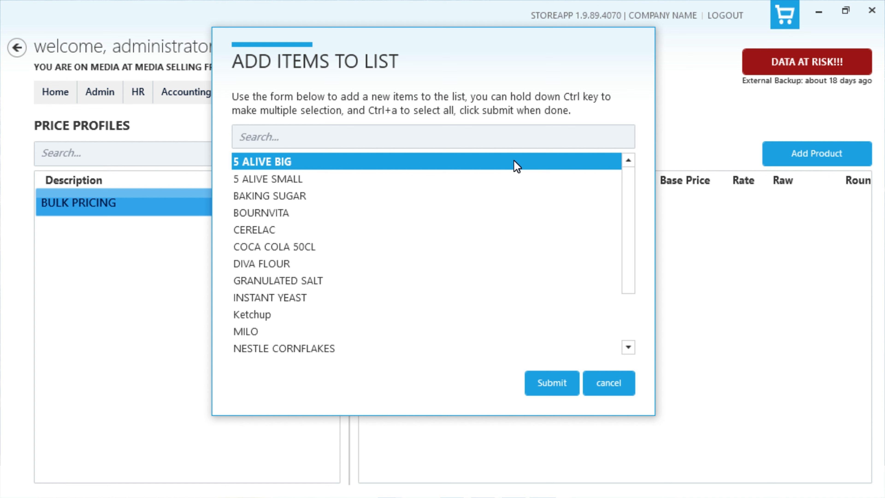
{"action": "key", "text": "ctrl+a"}
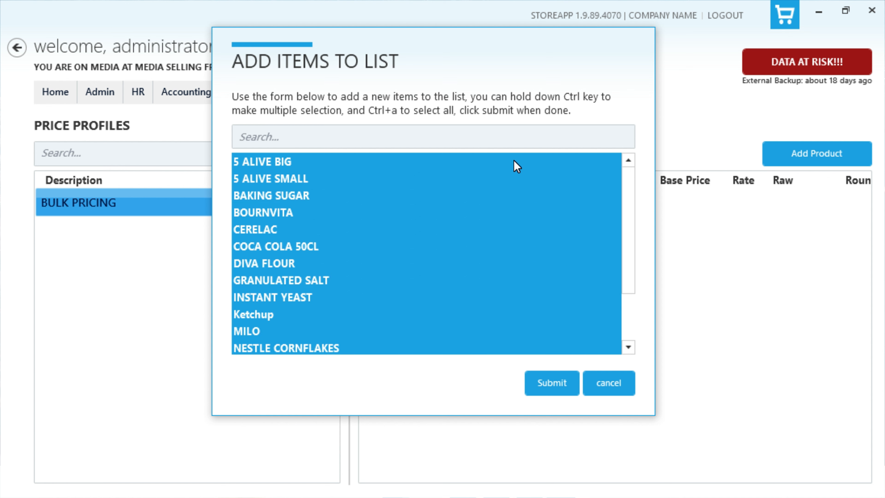
{"action": "left_click", "coordinate": [513, 161]}
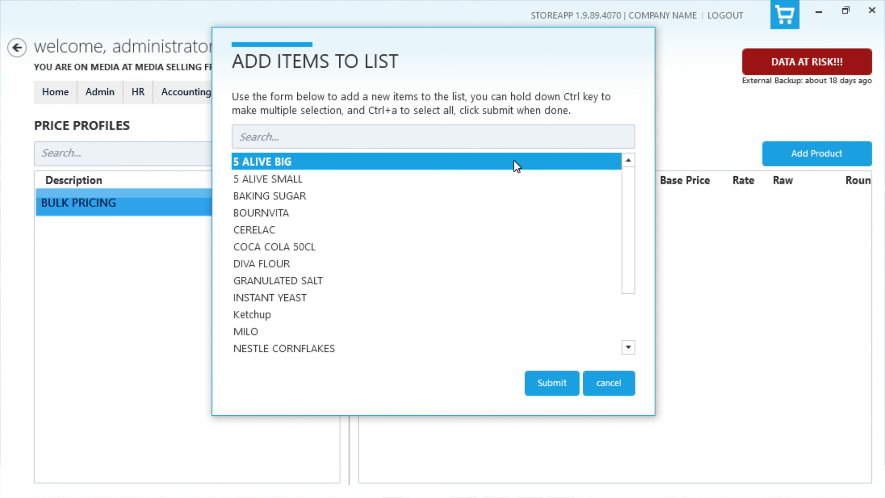
Step: Add 5 ALIVE SMALL, BAKING SUGAR, BOURNVITA, CERELAC, COCA COLA 50CL and DIVA FLOUR, then submit
{"action": "left_click", "coordinate": [517, 182], "text": "ctrl"}
{"action": "left_click", "coordinate": [504, 197], "text": "ctrl"}
{"action": "left_click", "coordinate": [494, 213], "text": "ctrl"}
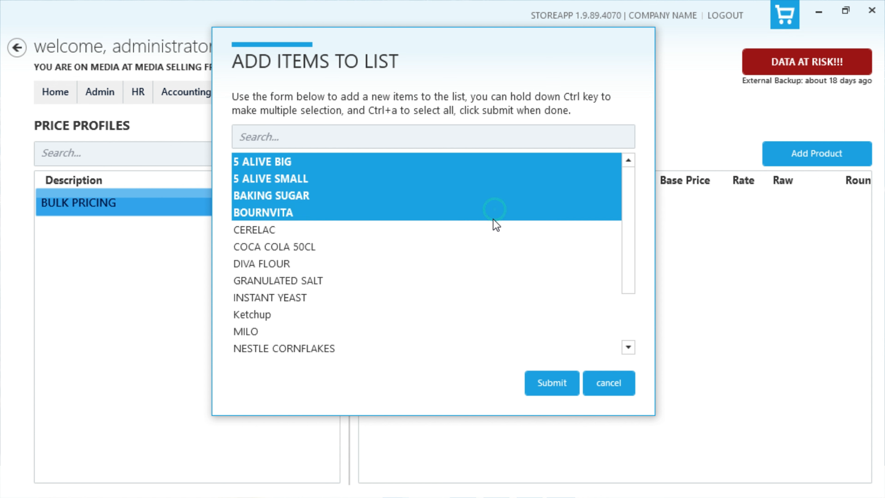
{"action": "left_click", "coordinate": [488, 229], "text": "ctrl"}
{"action": "left_click", "coordinate": [484, 247], "text": "ctrl"}
{"action": "left_click", "coordinate": [481, 264], "text": "ctrl"}
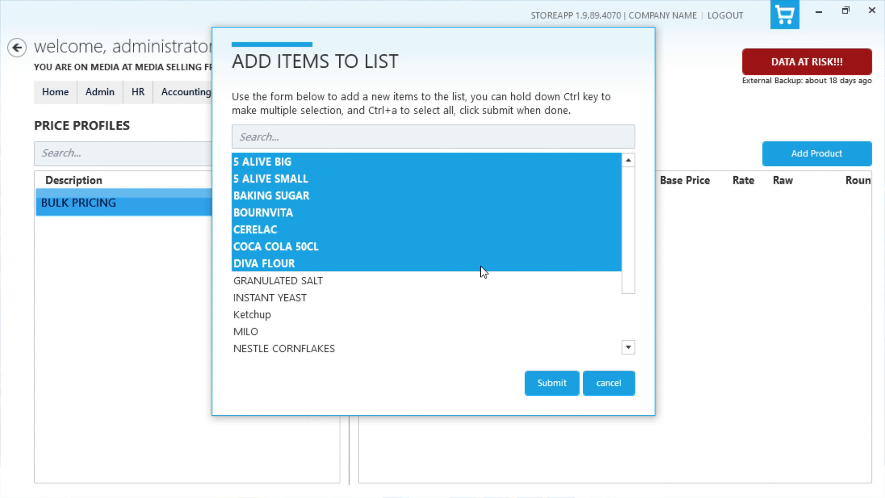
{"action": "left_click", "coordinate": [555, 391]}
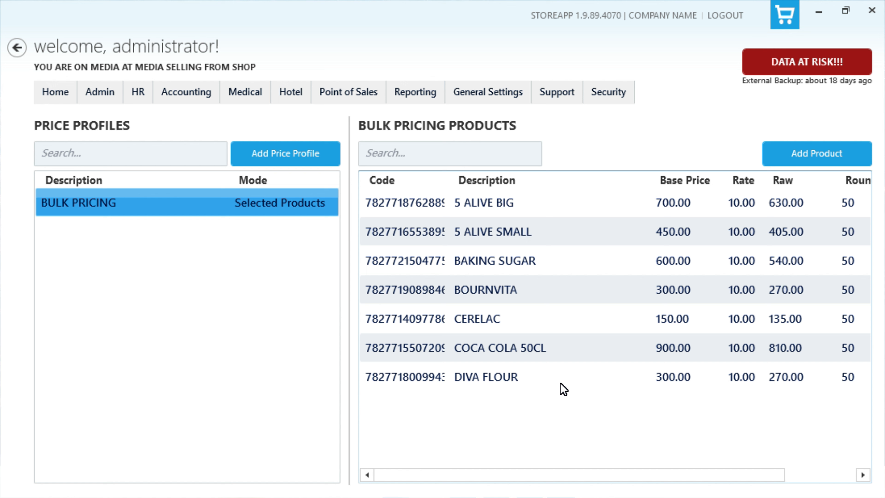
Step: Set 5 ALIVE BIG's Bulk Pricing price to 700, replacing 650.00
{"action": "right_click", "coordinate": [547, 200]}
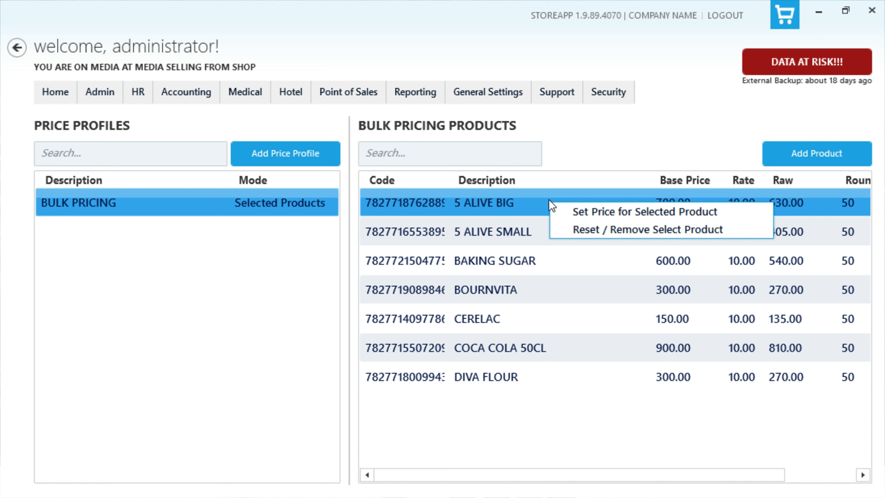
{"action": "left_click", "coordinate": [582, 210]}
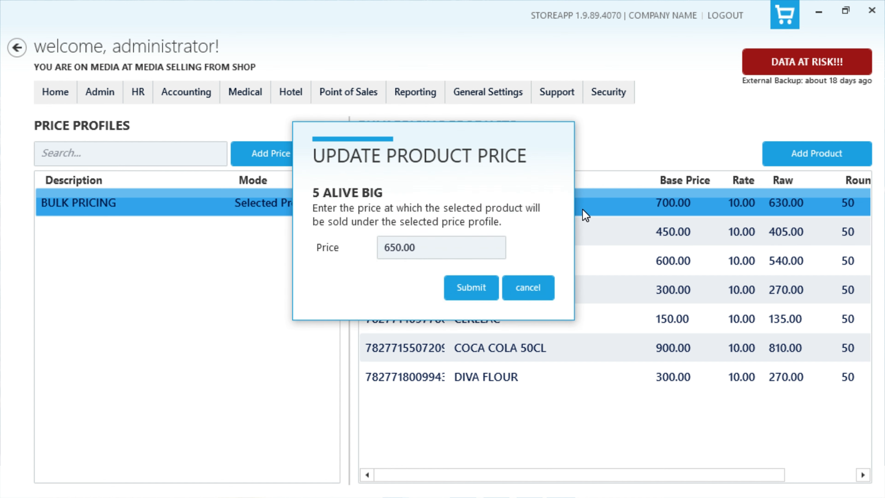
{"action": "left_click_drag", "start_coordinate": [432, 253], "coordinate": [379, 254]}
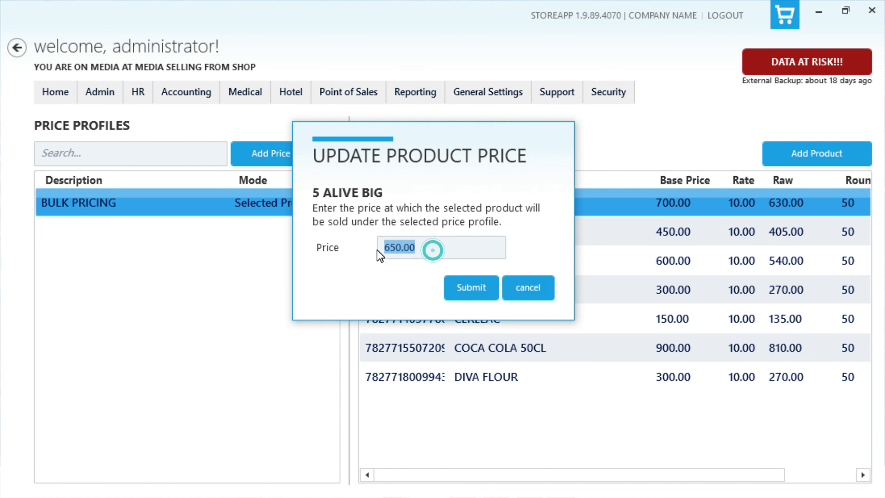
{"action": "type", "text": "700"}
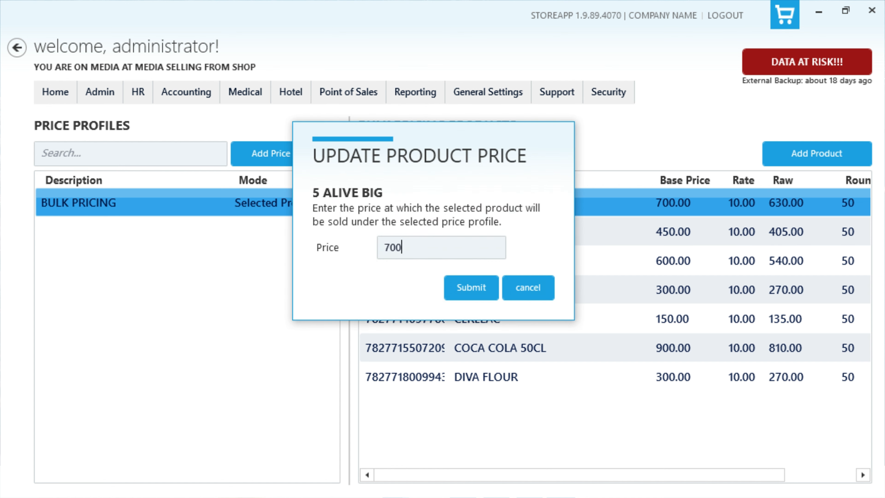
{"action": "left_click", "coordinate": [463, 288]}
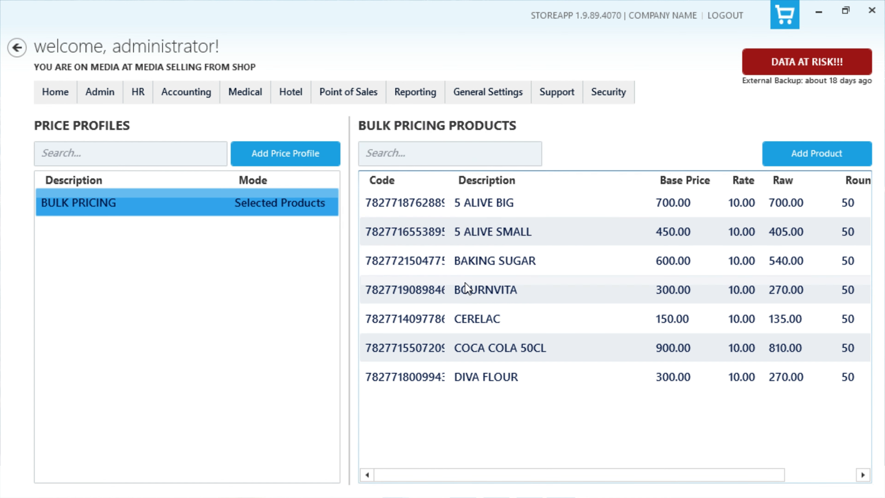
Step: Reset and remove 5 ALIVE BIG from the BULK PRICING profile
{"action": "left_click", "coordinate": [653, 204]}
{"action": "right_click", "coordinate": [652, 205]}
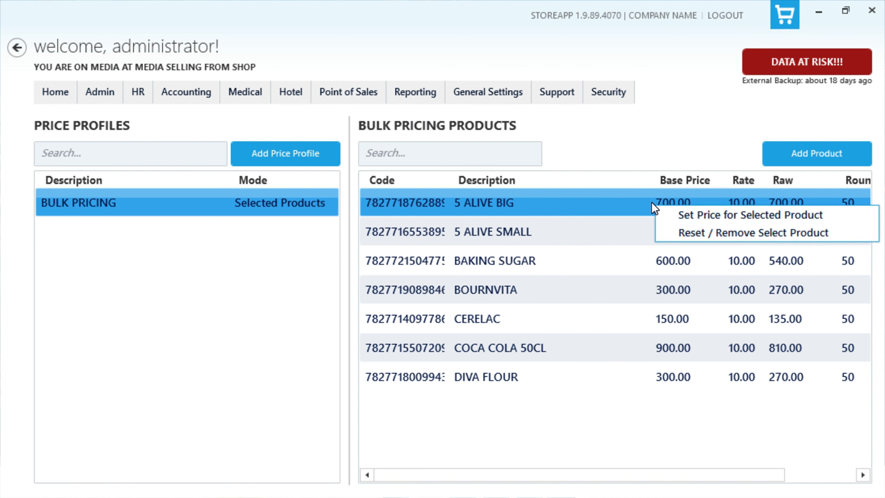
{"action": "left_click", "coordinate": [668, 232]}
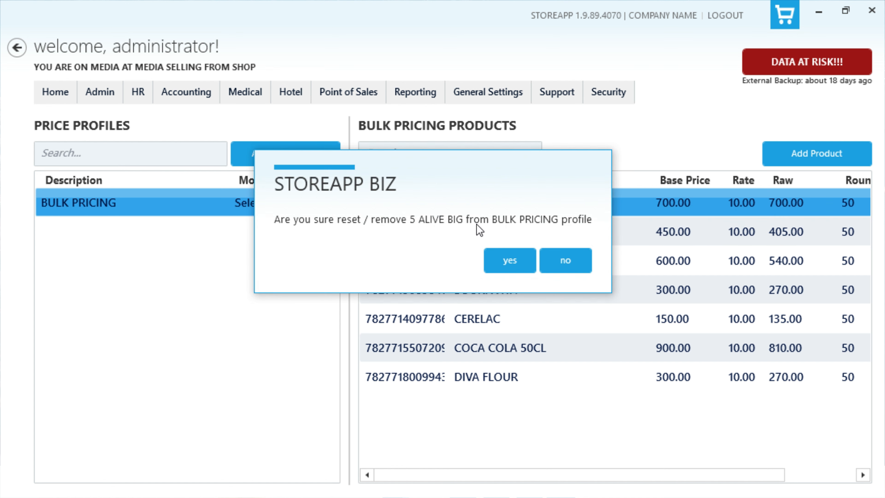
{"action": "left_click", "coordinate": [514, 261]}
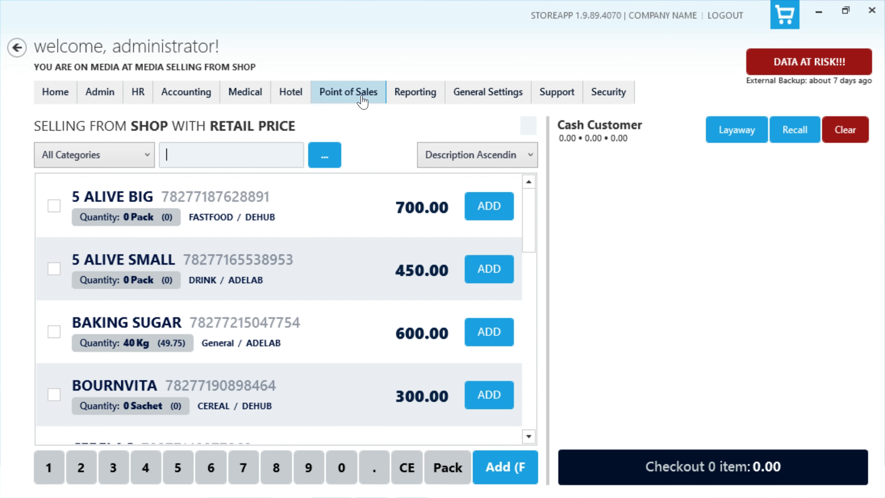
Step: Switch the till's price profile to Bulk Pricing, authorising with administrator credentials
{"action": "left_click", "coordinate": [361, 97]}
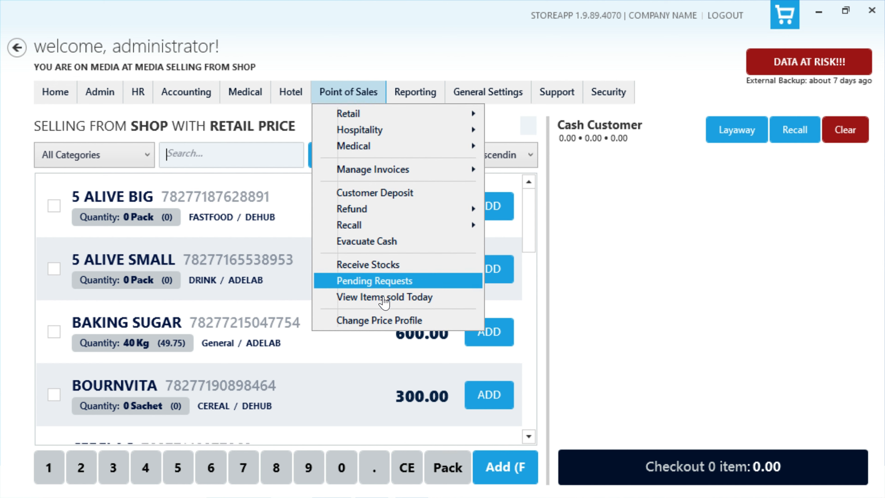
{"action": "left_click", "coordinate": [440, 322]}
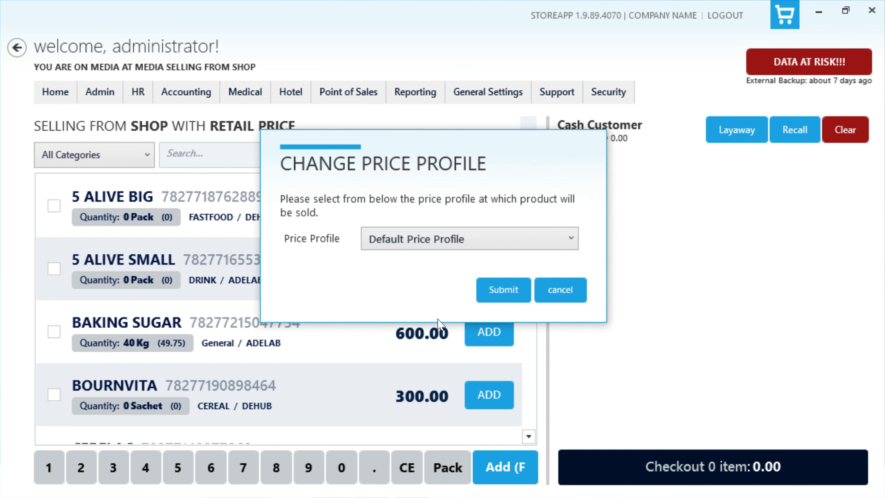
{"action": "left_click", "coordinate": [475, 239]}
{"action": "left_click", "coordinate": [503, 289]}
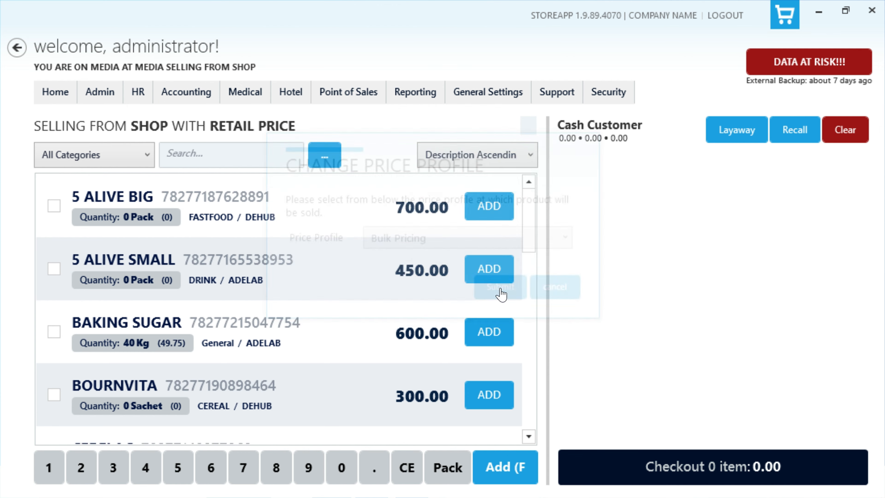
{"action": "type", "text": "admin"}
{"action": "key", "text": "Tab"}
{"action": "type", "text": "admin"}
{"action": "key", "text": "Return"}
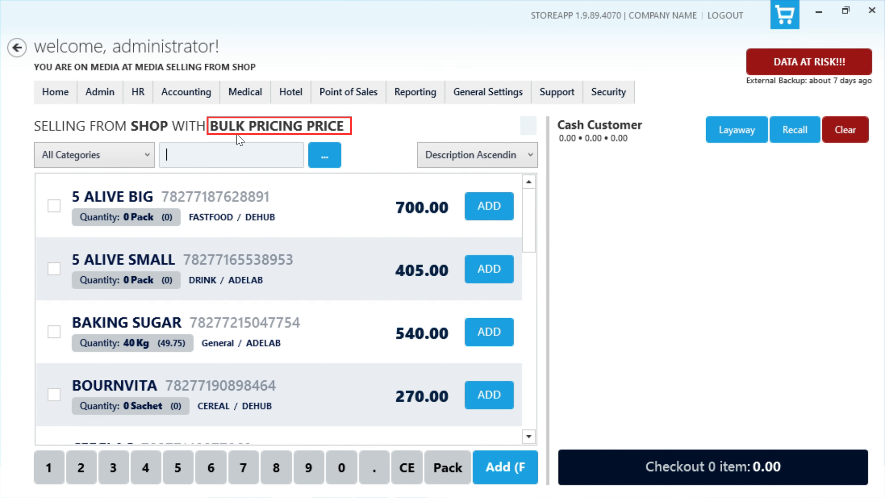
Step: Sell two BAKING SUGAR for 1080 cash and confirm the sale
{"action": "double_click", "coordinate": [489, 331]}
{"action": "left_click", "coordinate": [681, 470]}
{"action": "left_click", "coordinate": [319, 300]}
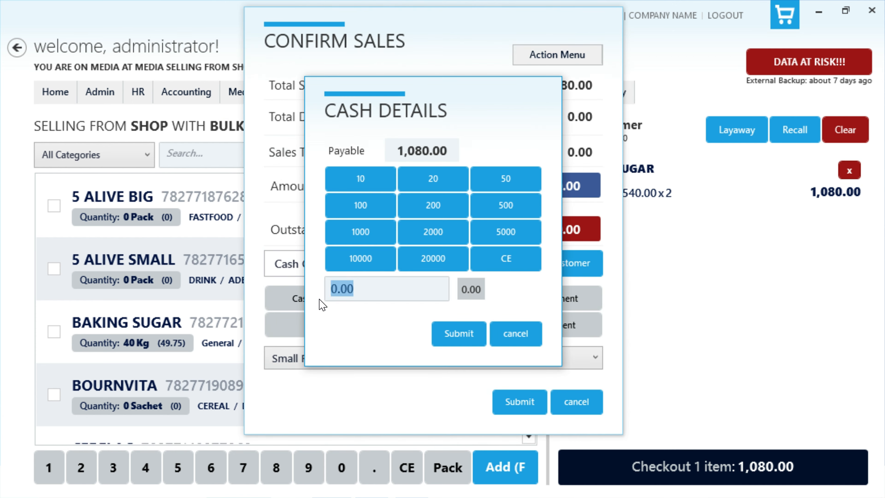
{"action": "type", "text": "1080"}
{"action": "left_click", "coordinate": [459, 333]}
{"action": "left_click", "coordinate": [519, 401]}
{"action": "left_click", "coordinate": [467, 259]}
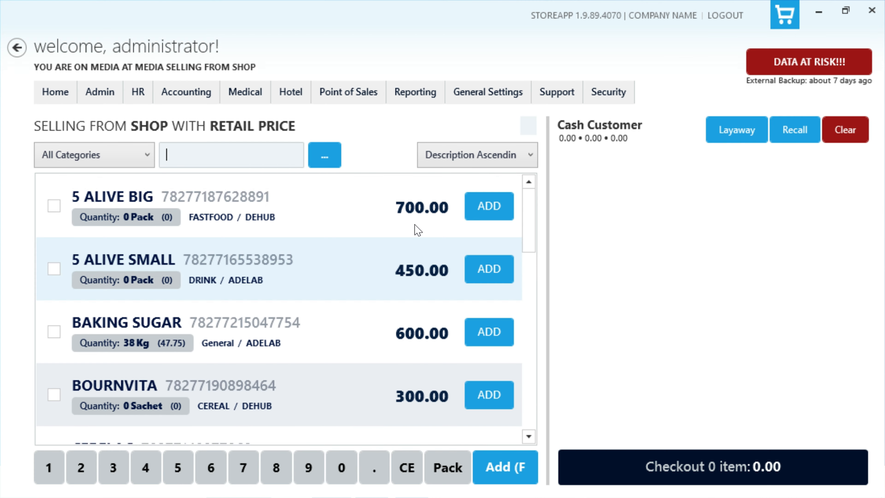
Step: In System Settings, set the default price profile to Bulk Pricing, authorising with administrator credentials
{"action": "left_click", "coordinate": [478, 100]}
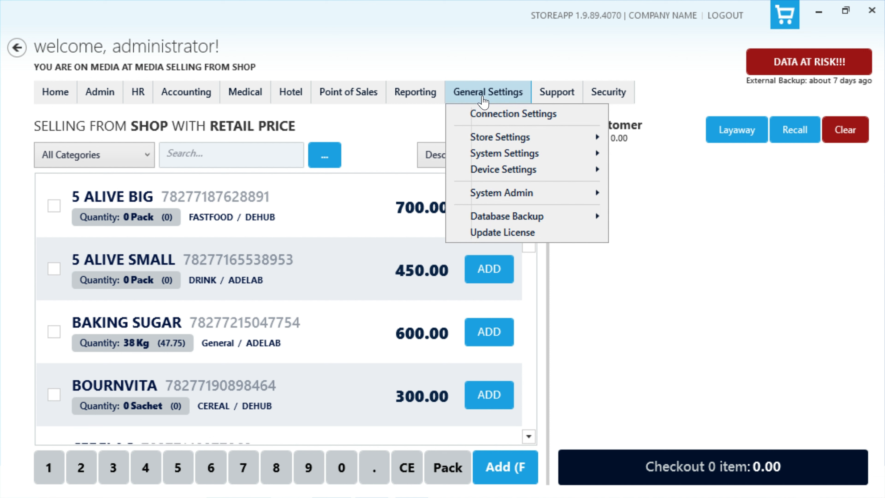
{"action": "left_click", "coordinate": [486, 152]}
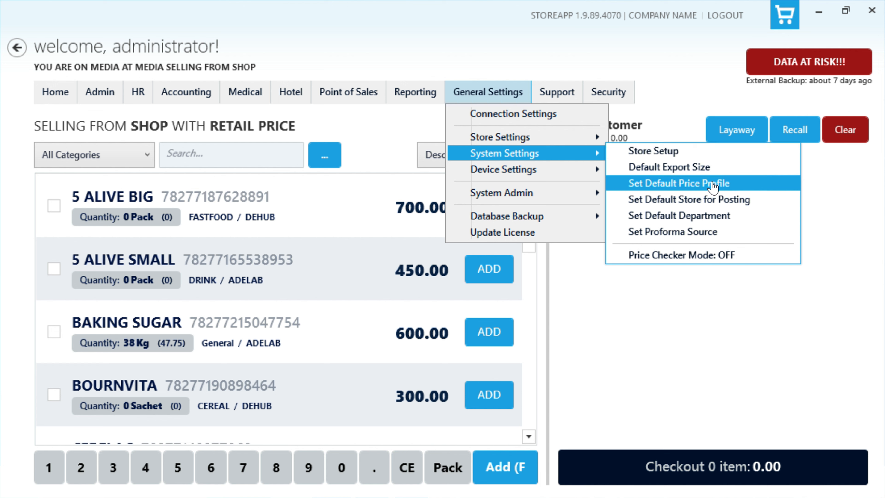
{"action": "left_click", "coordinate": [713, 188]}
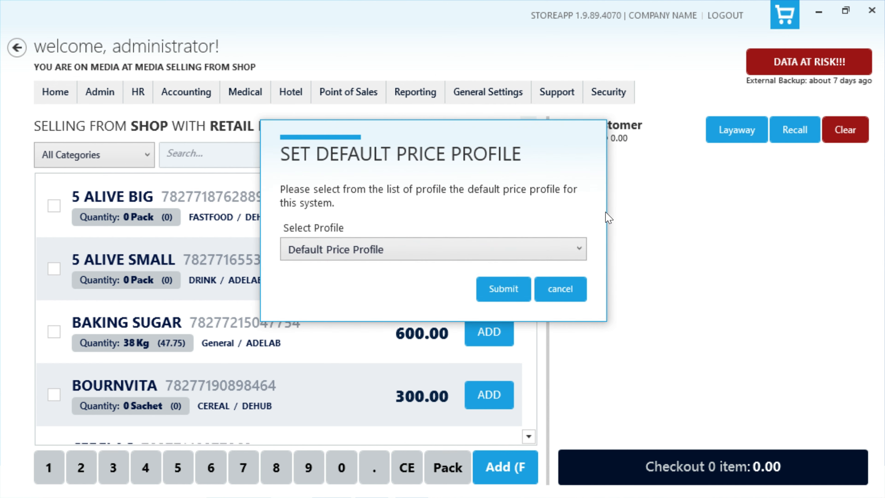
{"action": "left_click", "coordinate": [498, 256]}
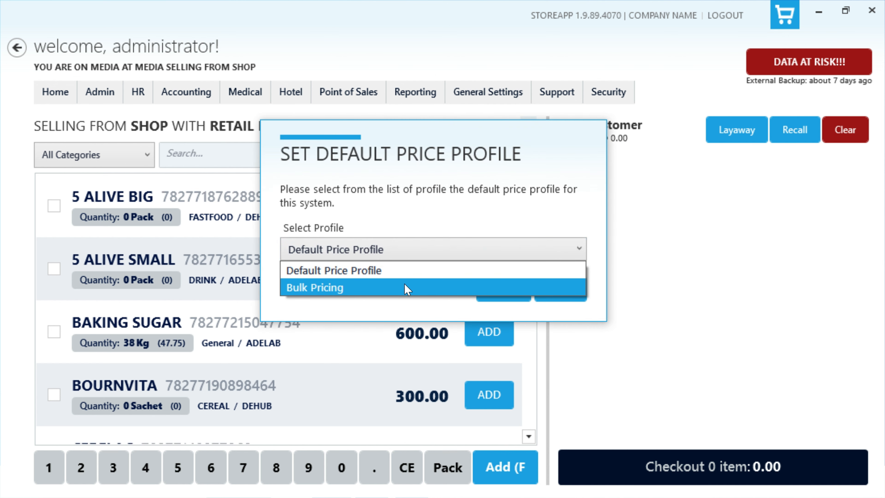
{"action": "left_click", "coordinate": [402, 287]}
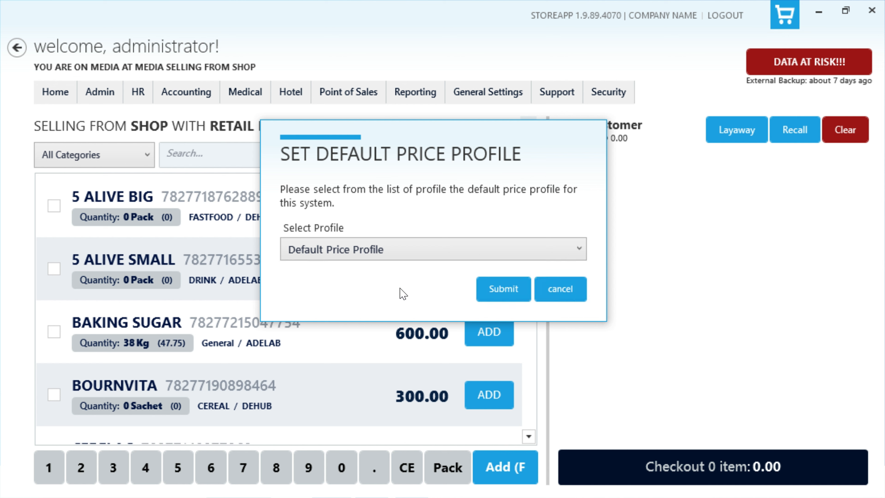
{"action": "left_click", "coordinate": [498, 290]}
{"action": "type", "text": "admin"}
{"action": "key", "text": "Tab"}
{"action": "type", "text": "admin"}
{"action": "key", "text": "Return"}
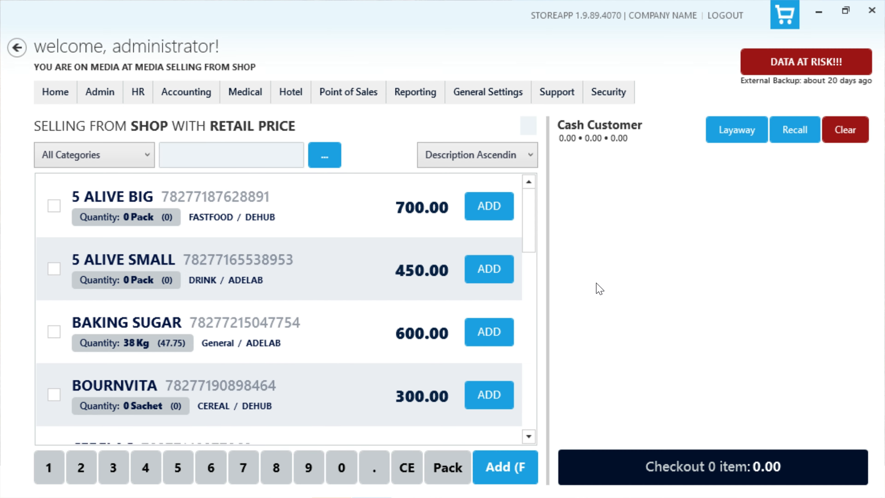
Step: Set Price Profile to BULK PRICING in Update Outlet Settings and submit
{"action": "left_click", "coordinate": [487, 98]}
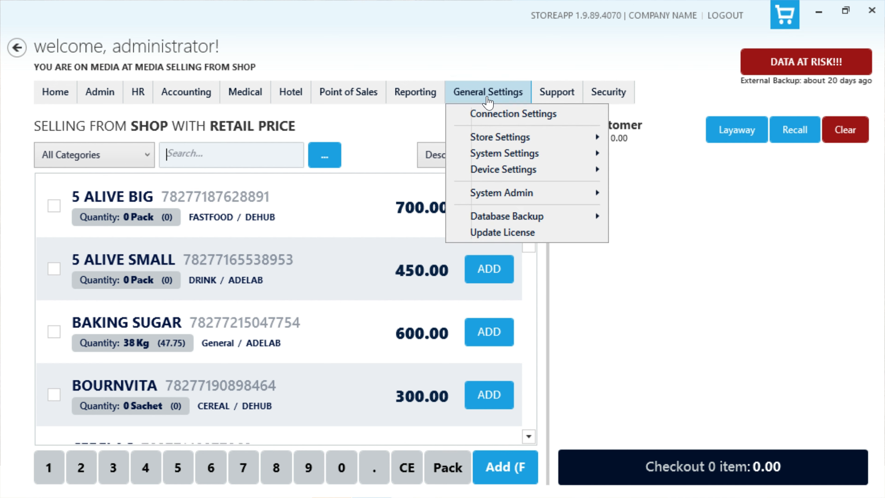
{"action": "left_click", "coordinate": [490, 136]}
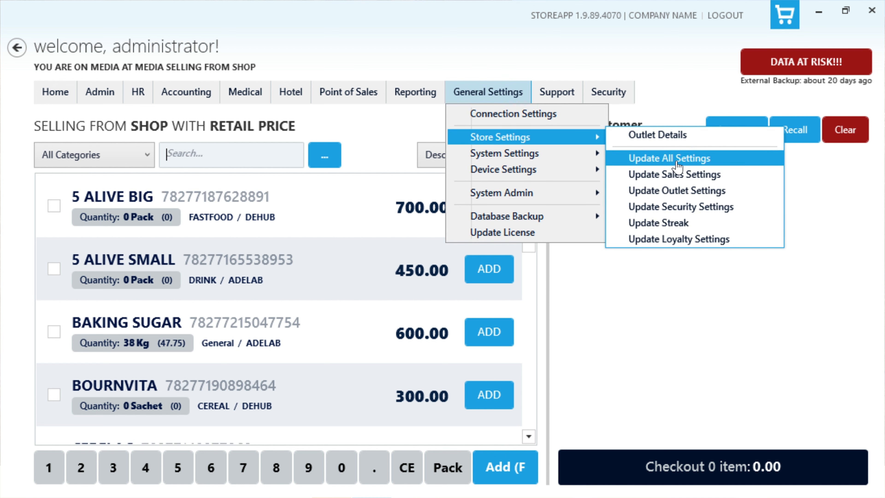
{"action": "left_click", "coordinate": [696, 194]}
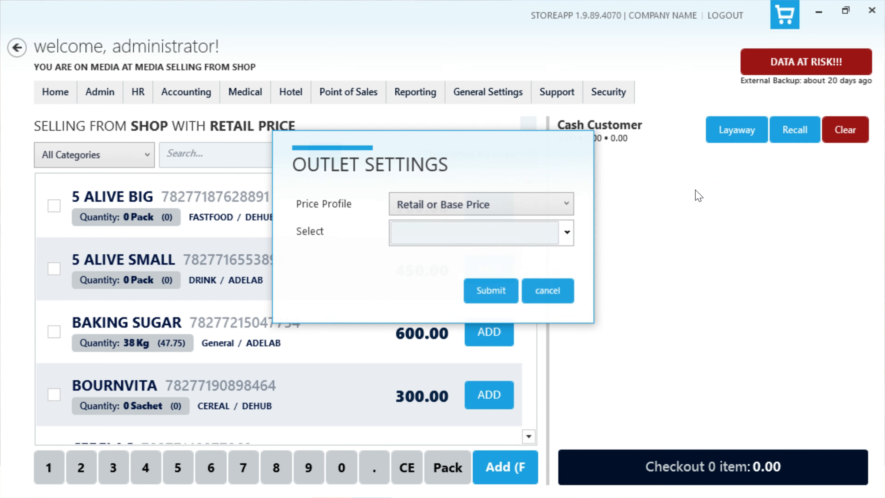
{"action": "left_click", "coordinate": [567, 205]}
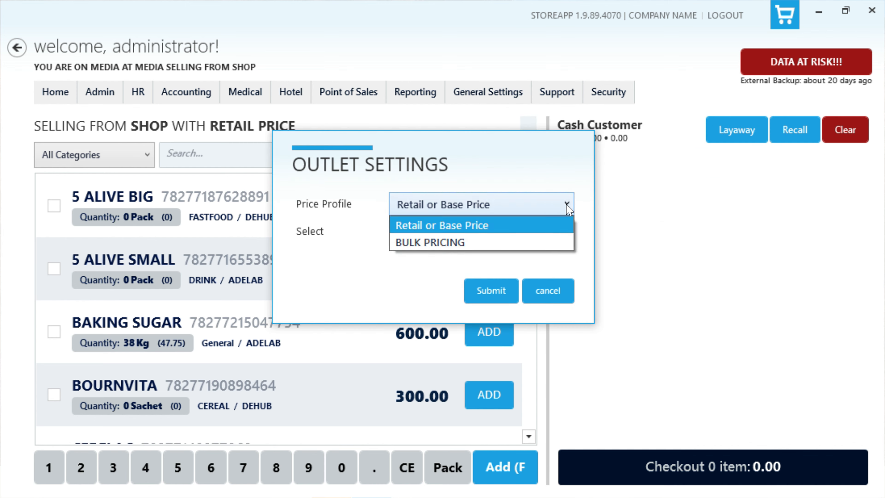
{"action": "left_click", "coordinate": [558, 242]}
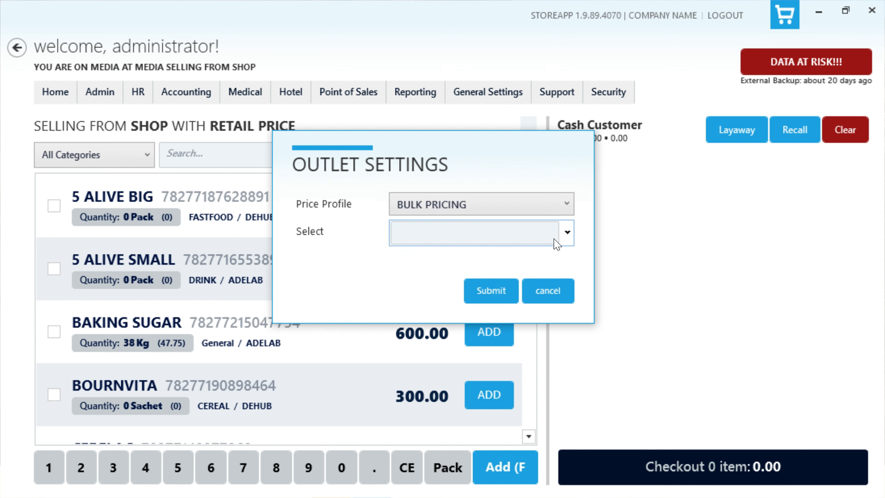
{"action": "left_click", "coordinate": [500, 298]}
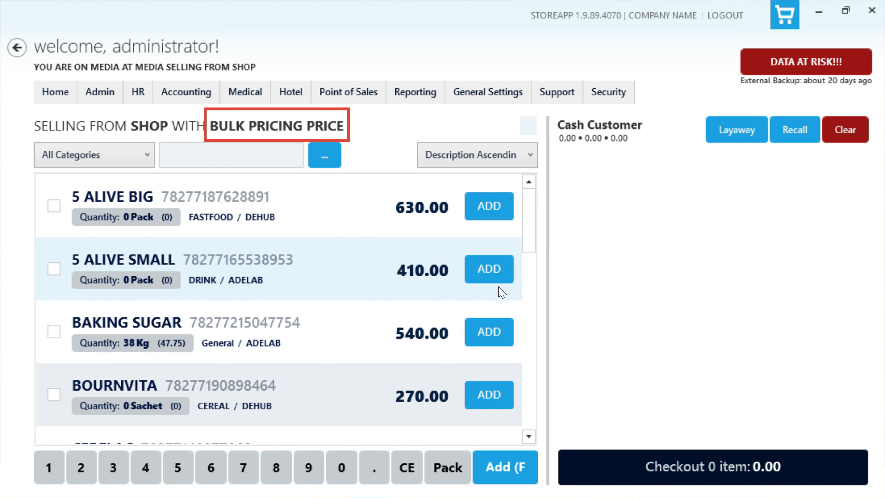